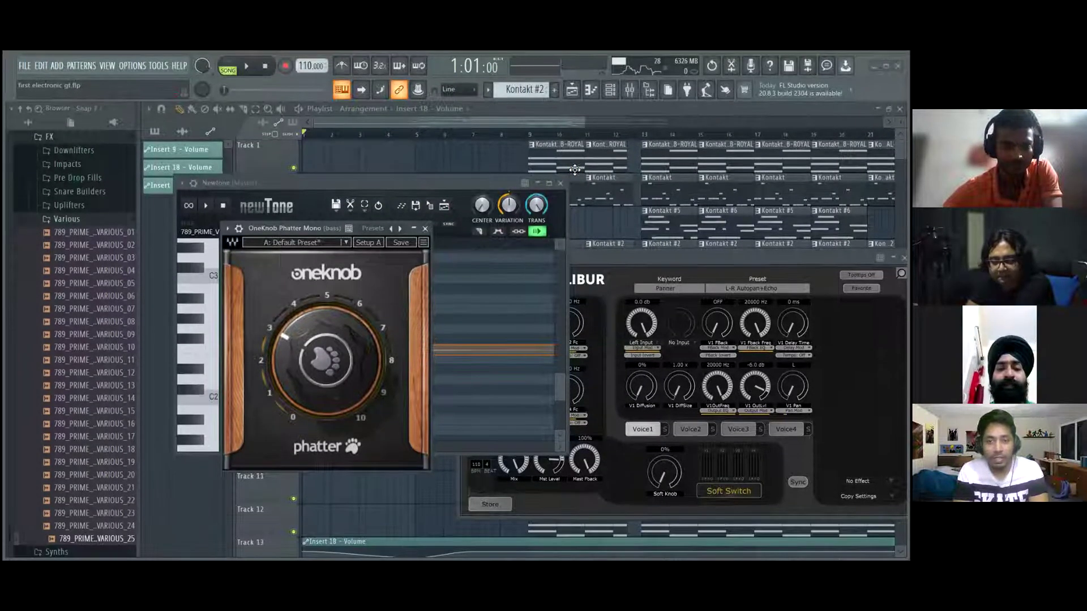
Step: Save the project and close the OneKnob Phatter Mono, Newtone and Excalibur plugin windows covering the playlist
key("ctrl+s")
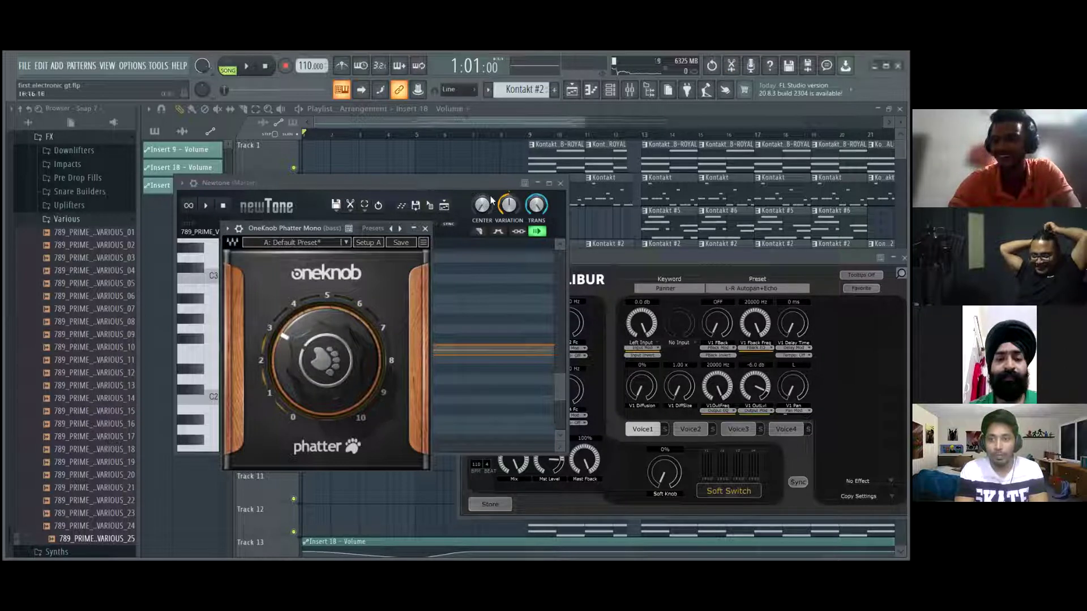
left_click_drag(333, 232, 336, 258)
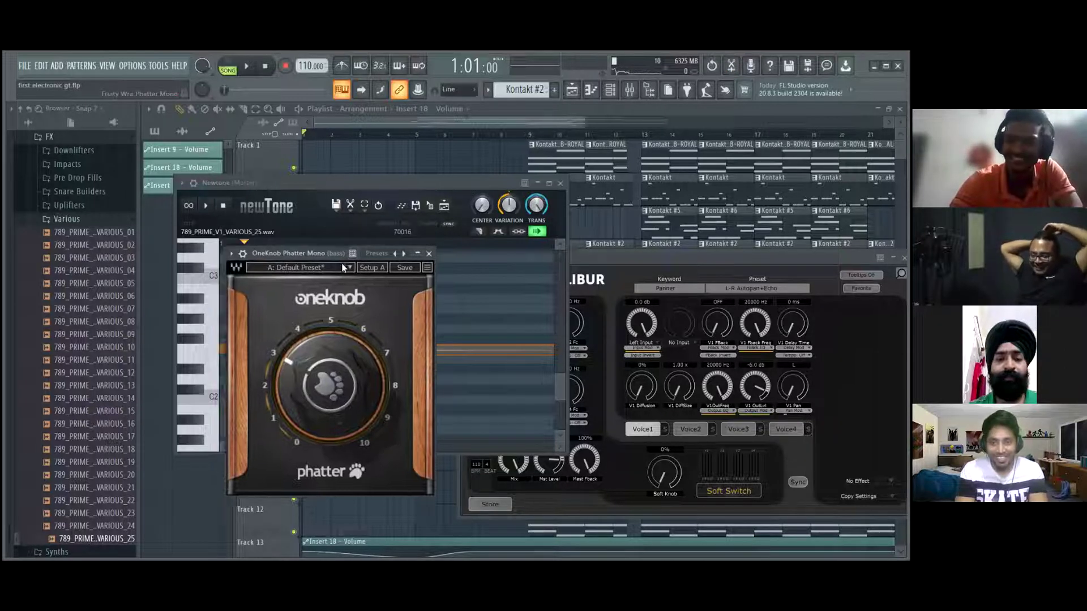
left_click(429, 254)
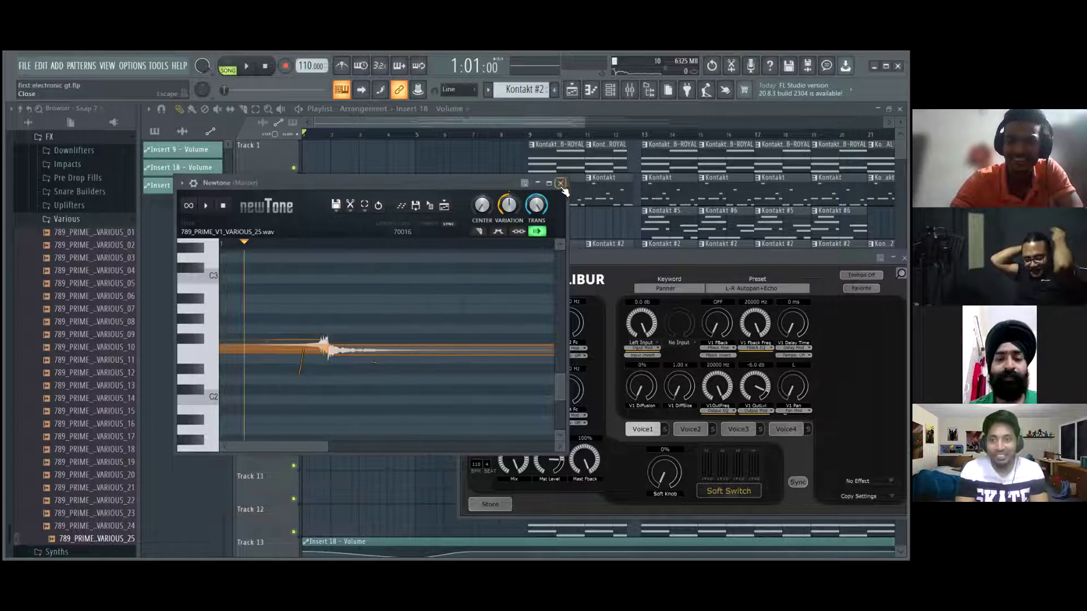
left_click(560, 183)
left_click_drag(599, 262, 340, 273)
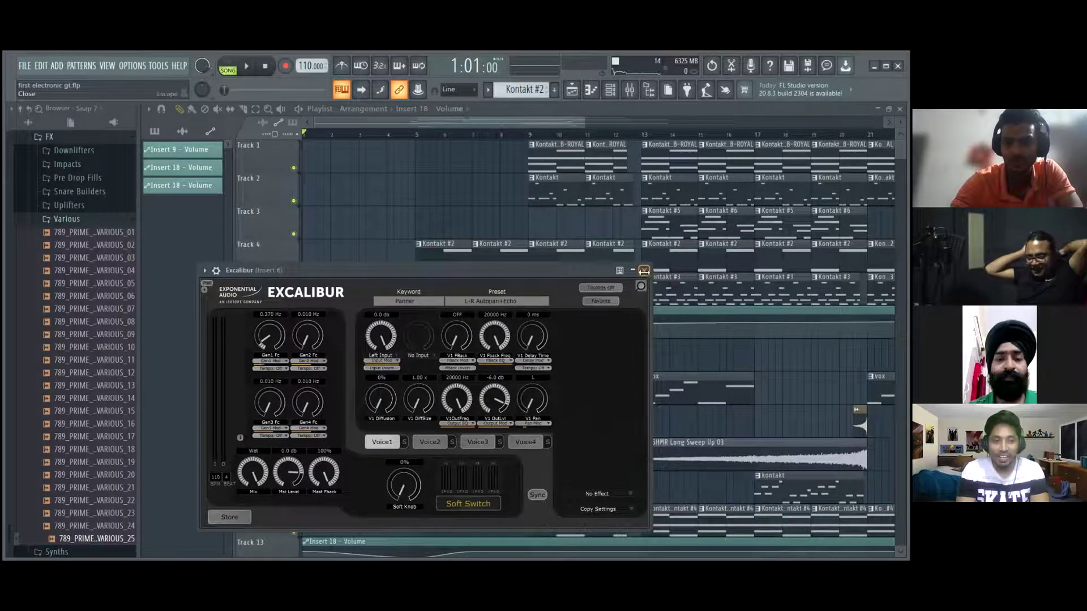
left_click(644, 271)
Step: Look over the playlist arrangement and inspect the Kontakt #2 channel's instrument, closing it and the channel rack when done
left_click_drag(524, 126, 576, 121)
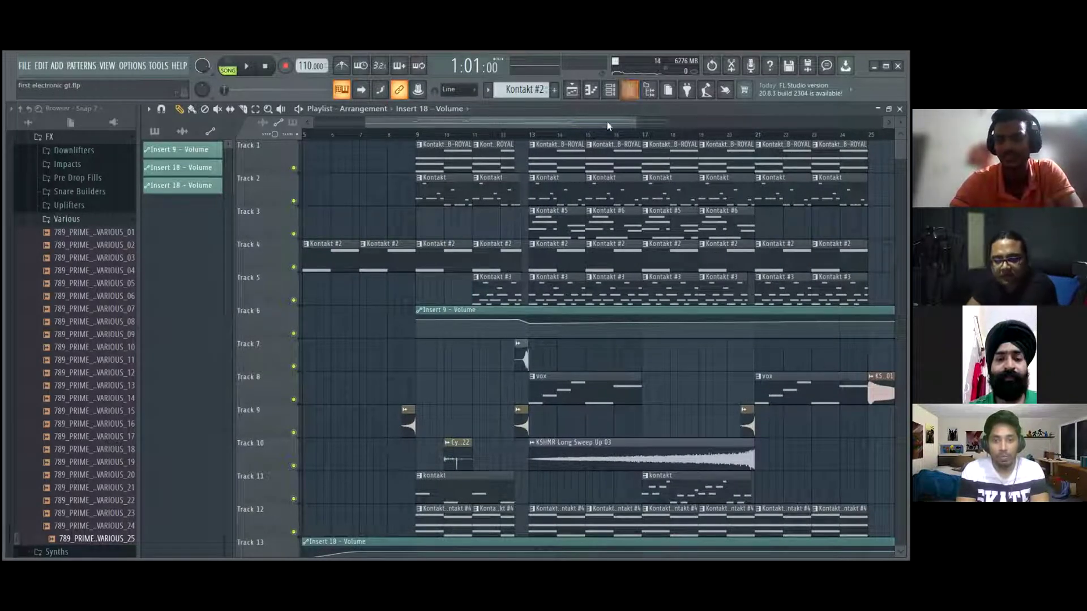
scroll(658, 200, "down", 1)
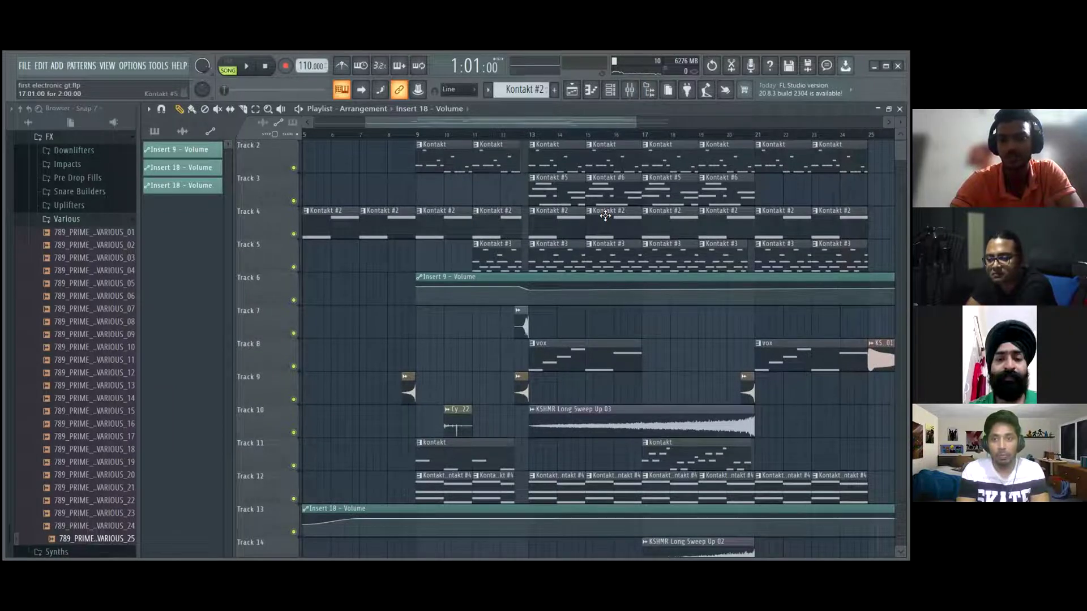
scroll(574, 193, "up", 1)
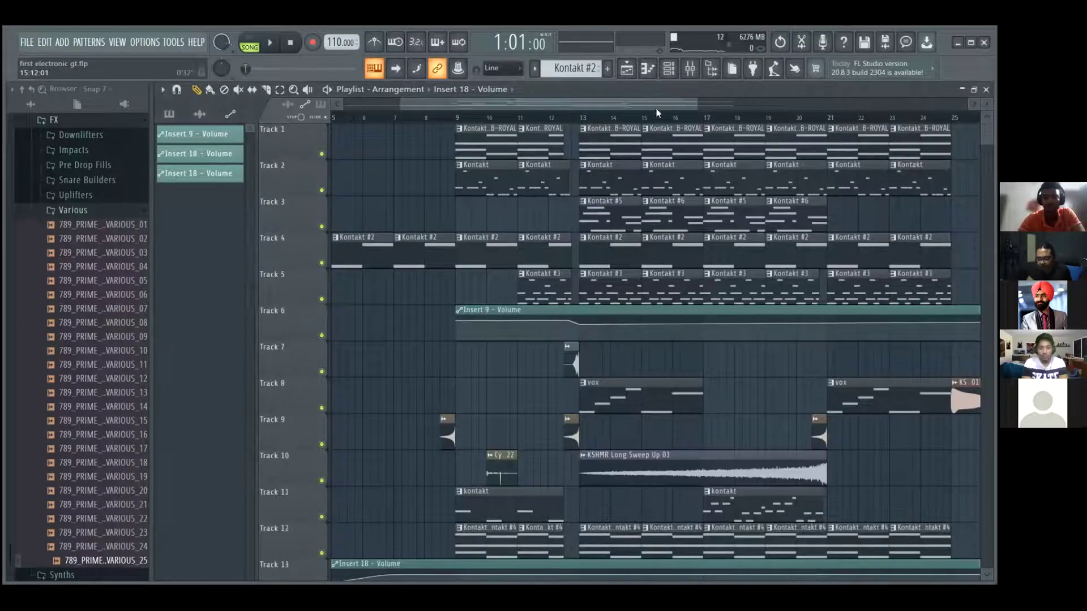
left_click(668, 68)
left_click(473, 264)
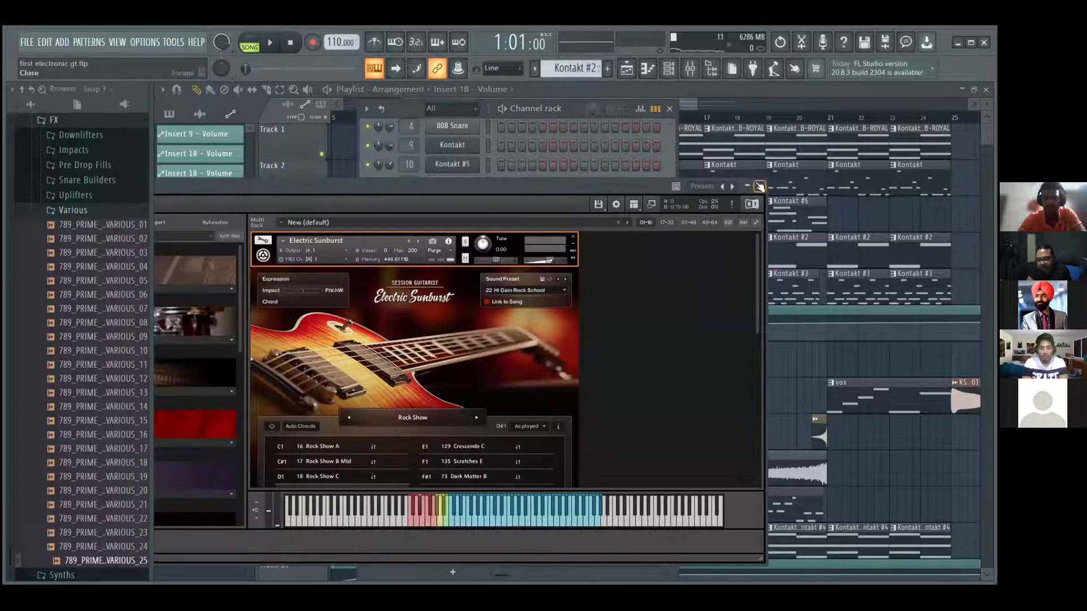
left_click(759, 186)
key("F6")
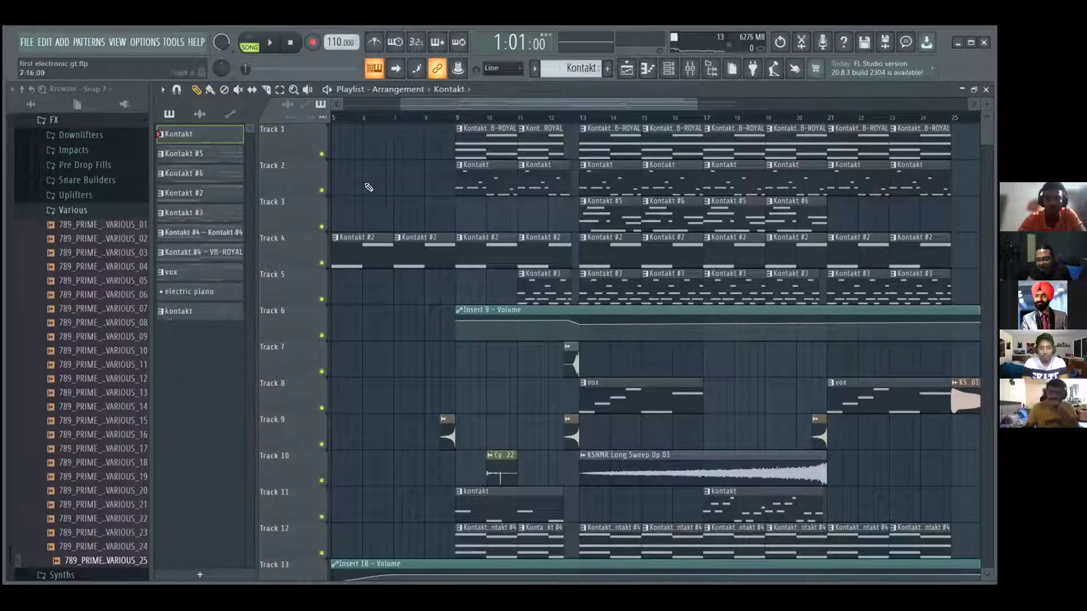
Step: Solo Track 2 in the playlist and place the playhead in bar 9, where its first Kontakt clip begins
left_click(322, 190, "ctrl")
left_click(471, 118)
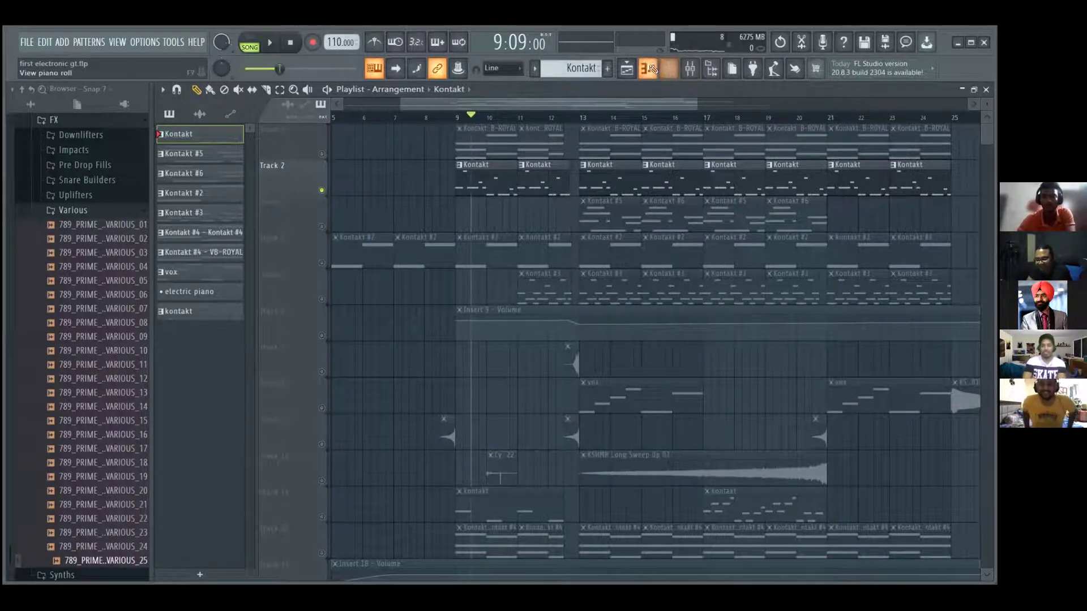
Step: Inspect the instrument loaded in the Kontakt channel that plays on Track 2, closing it and the channel rack when done
left_click(652, 69)
left_click(668, 68)
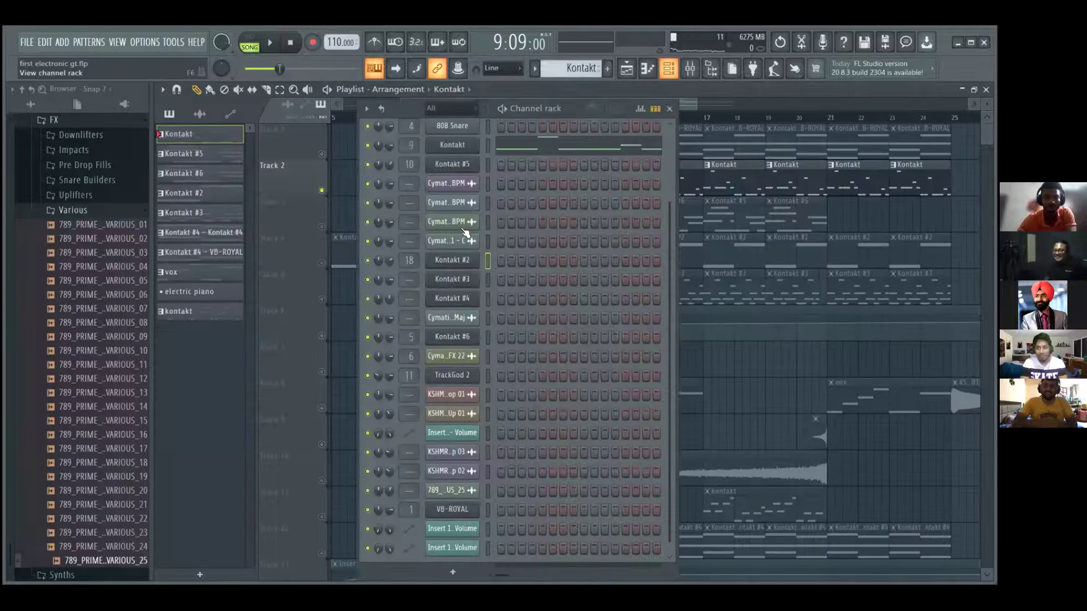
left_click(478, 146)
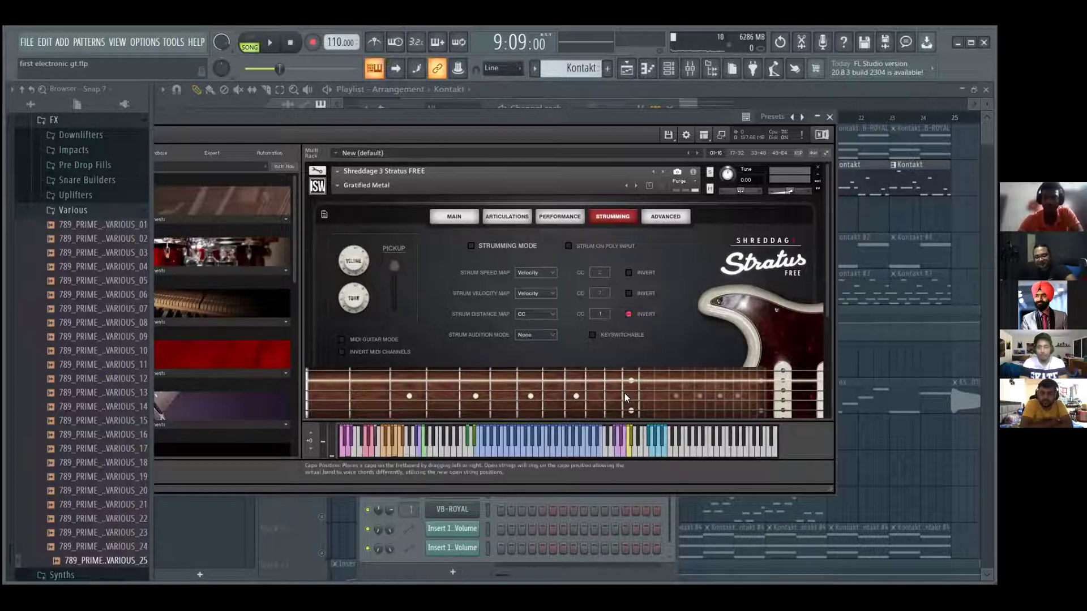
left_click(830, 116)
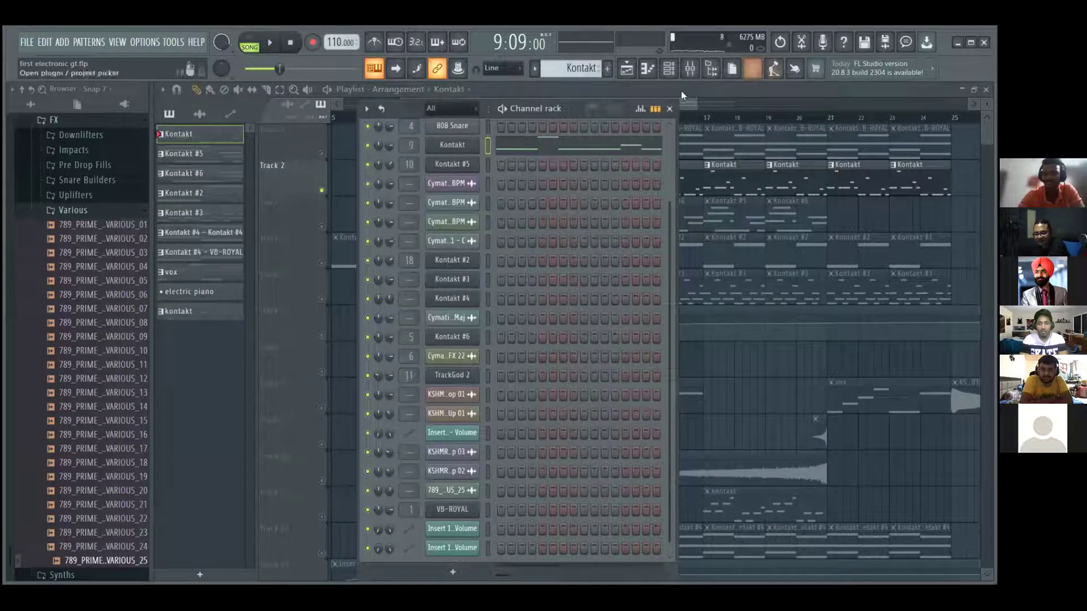
left_click(669, 108)
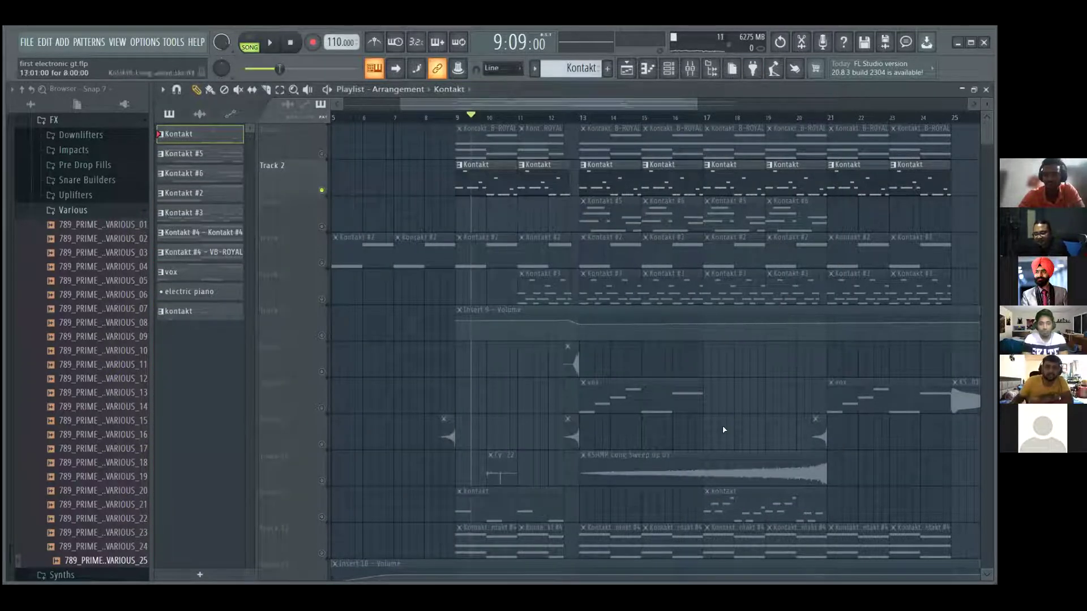
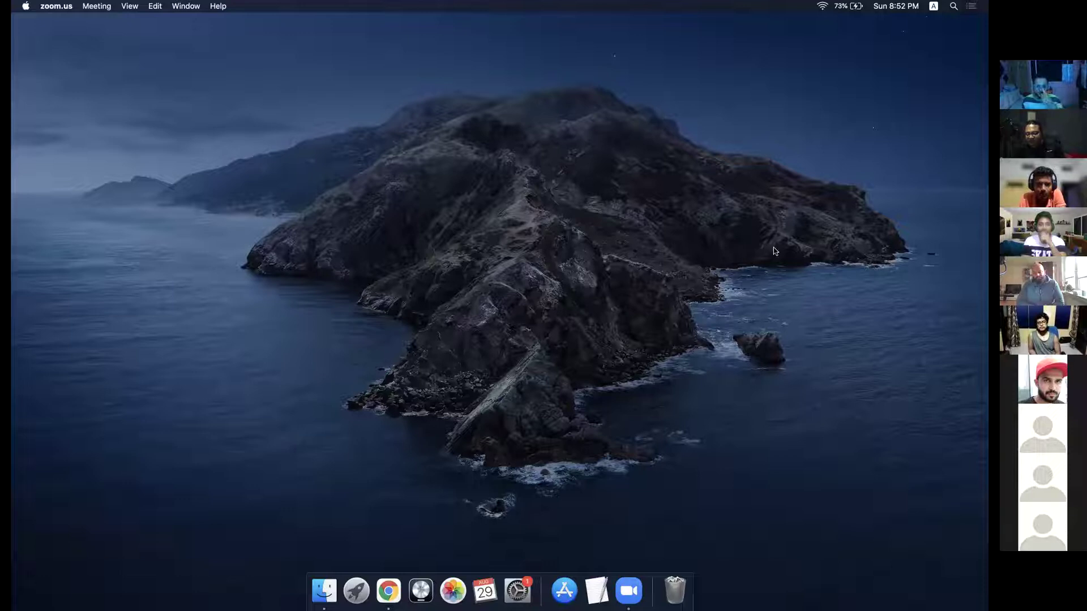
Step: Switch to Logic Pro and open the recent project asal hain
left_click(429, 592)
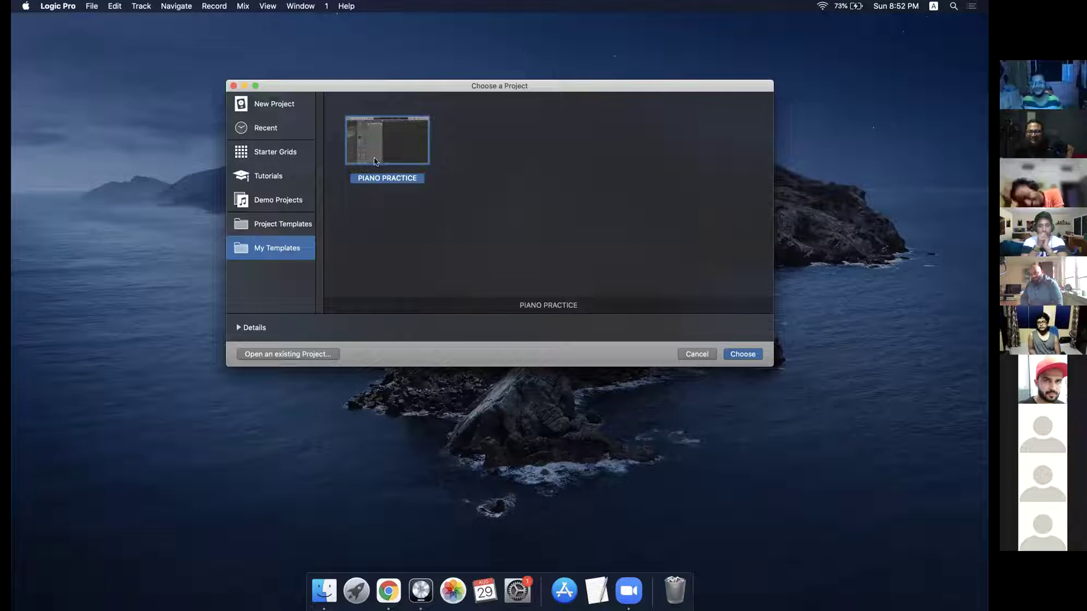
left_click(266, 133)
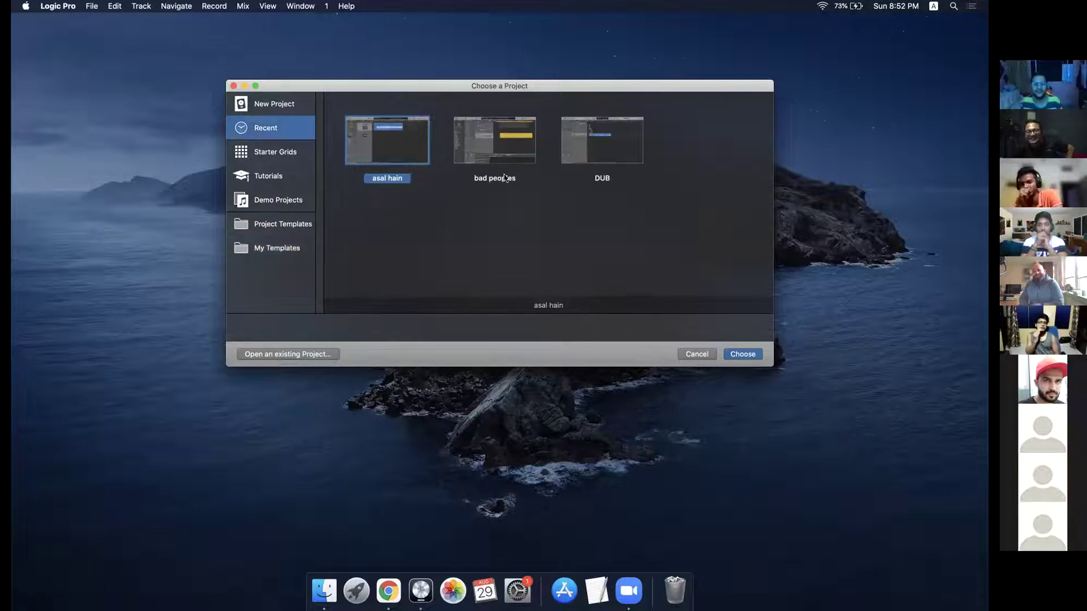
left_click(477, 165)
left_click(611, 156)
left_click(476, 153)
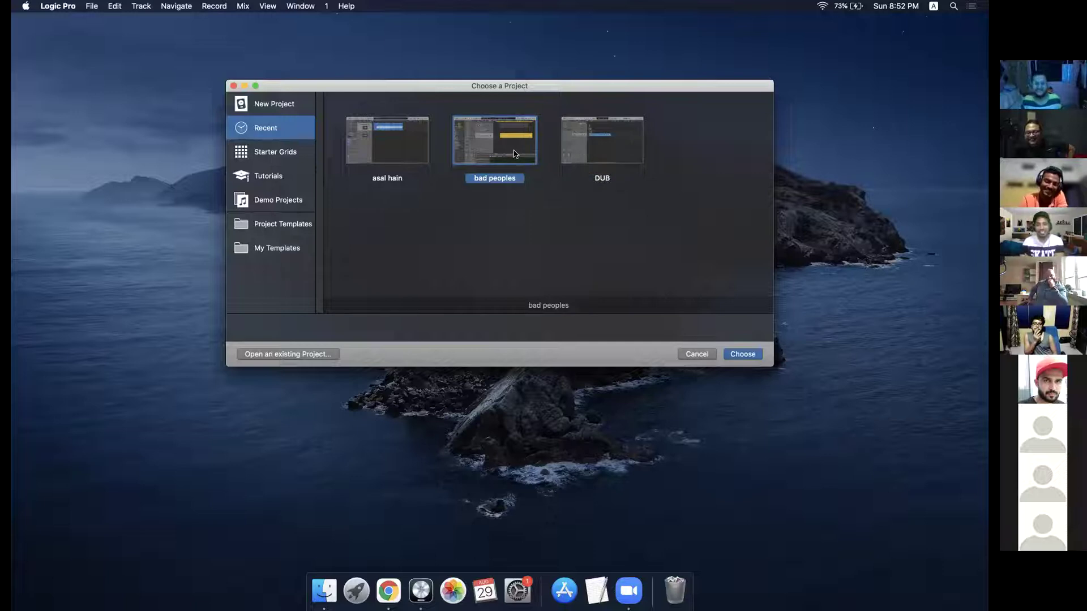
left_click(632, 146)
left_click(478, 157)
left_click(404, 151)
left_click(748, 354)
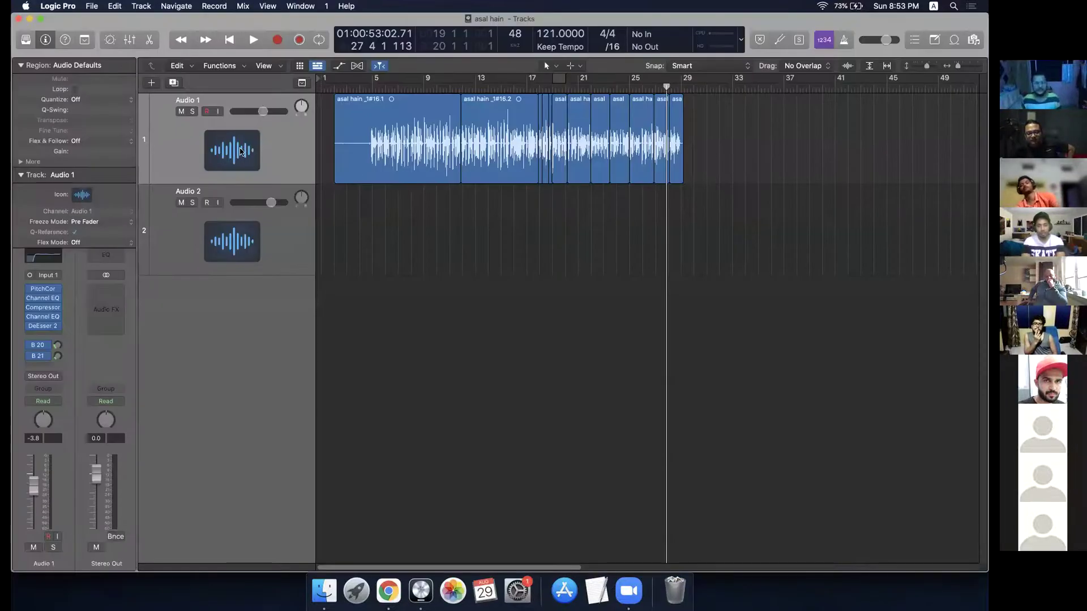
Step: Place the playhead in bar 4, shortly before the audible part of the first Audio 1 region
left_click(45, 293)
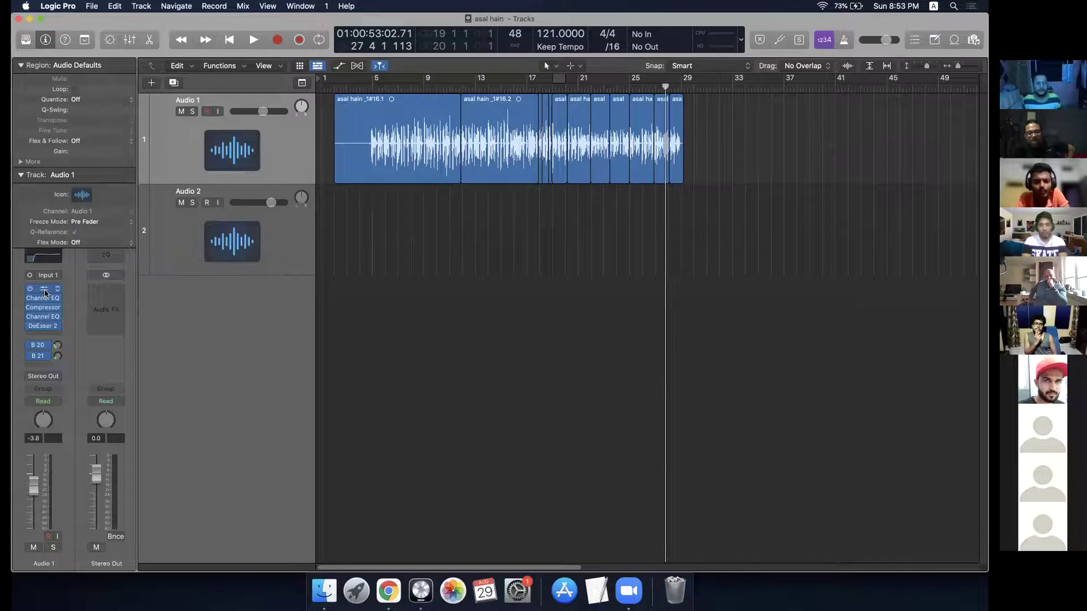
left_click(323, 153)
left_click(367, 87)
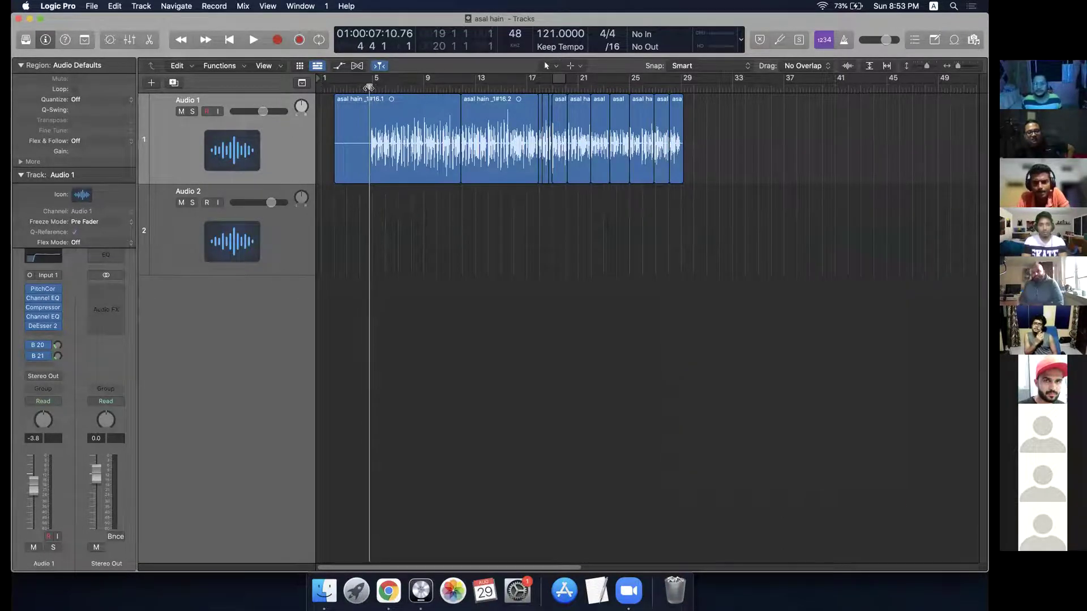
left_click(363, 88)
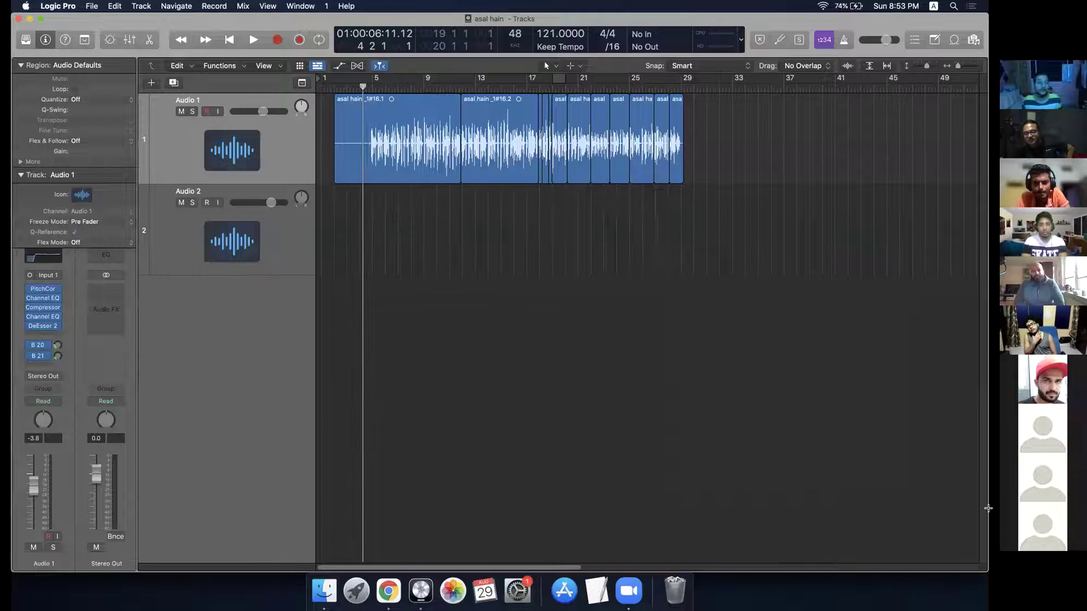
Step: Set the audio output device to ZoomAudioDevice in the audio preferences and close the settings
left_click(57, 8)
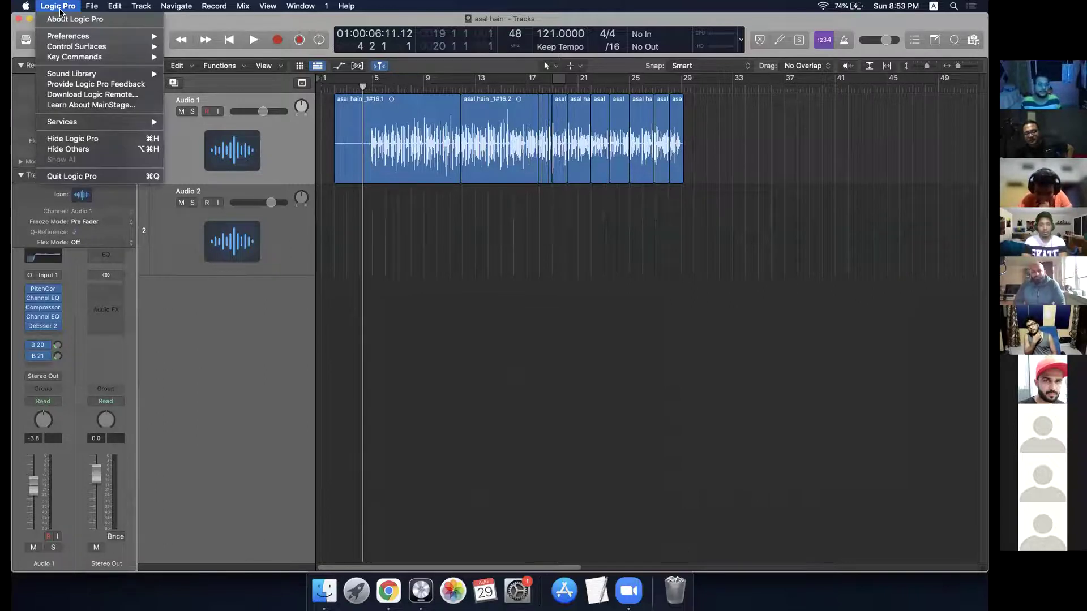
mouse_move(103, 37)
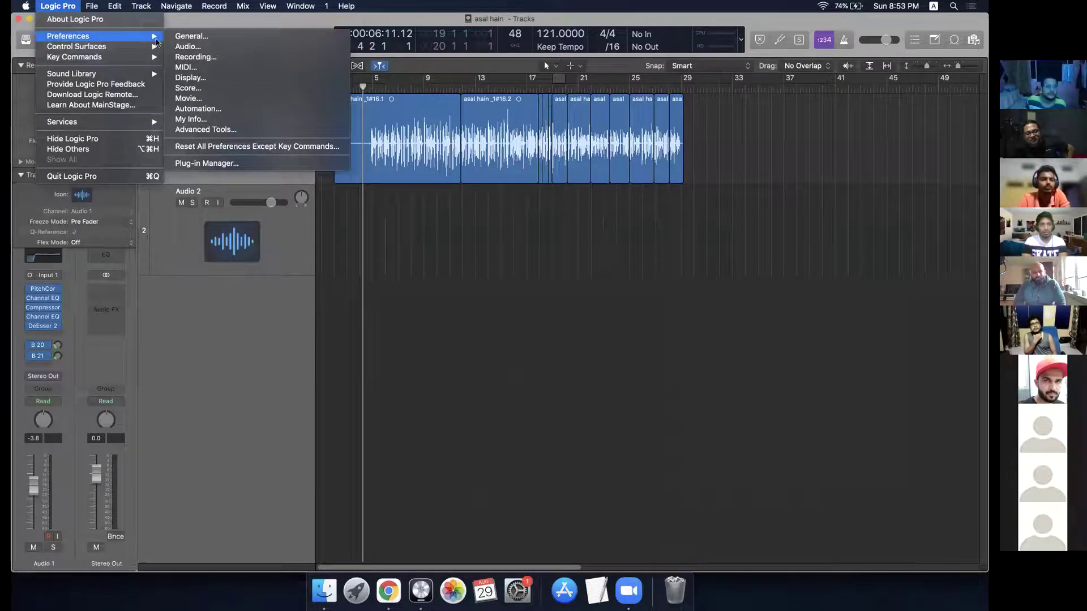
left_click(205, 47)
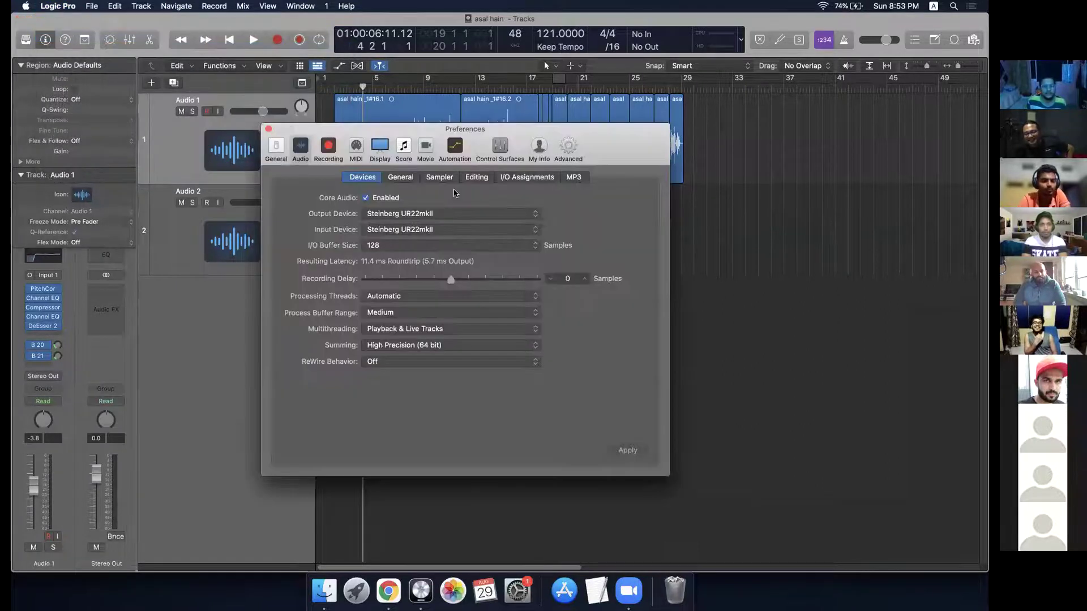
left_click(466, 218)
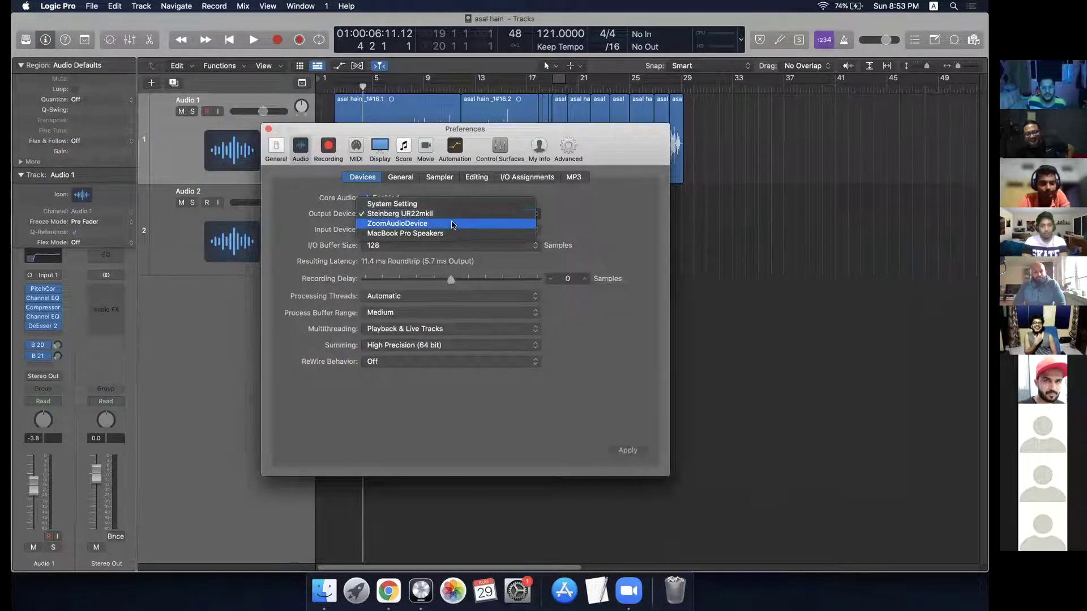
left_click(482, 225)
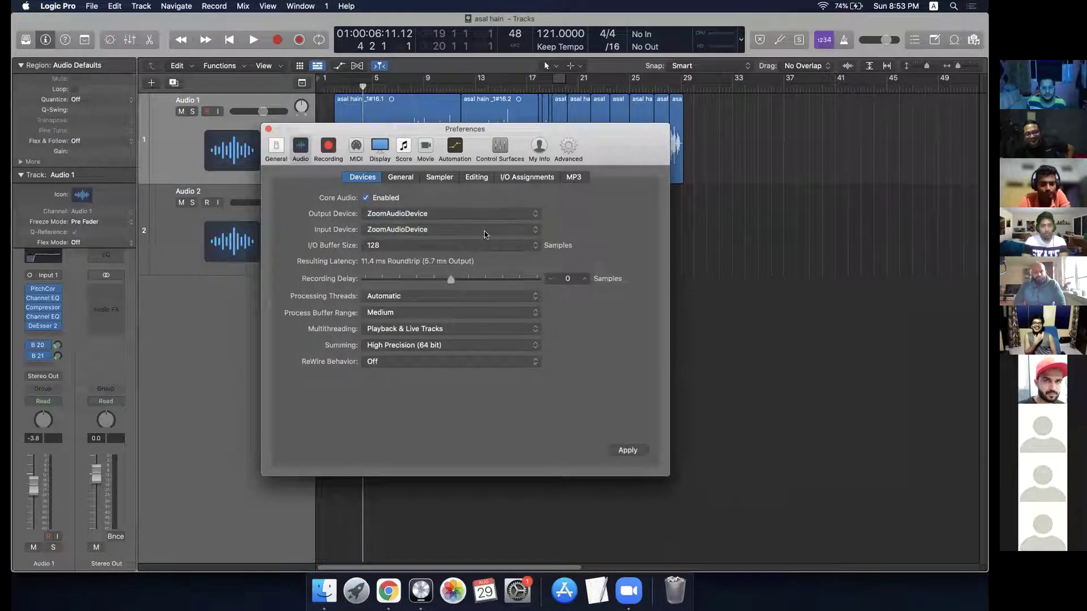
left_click(269, 129)
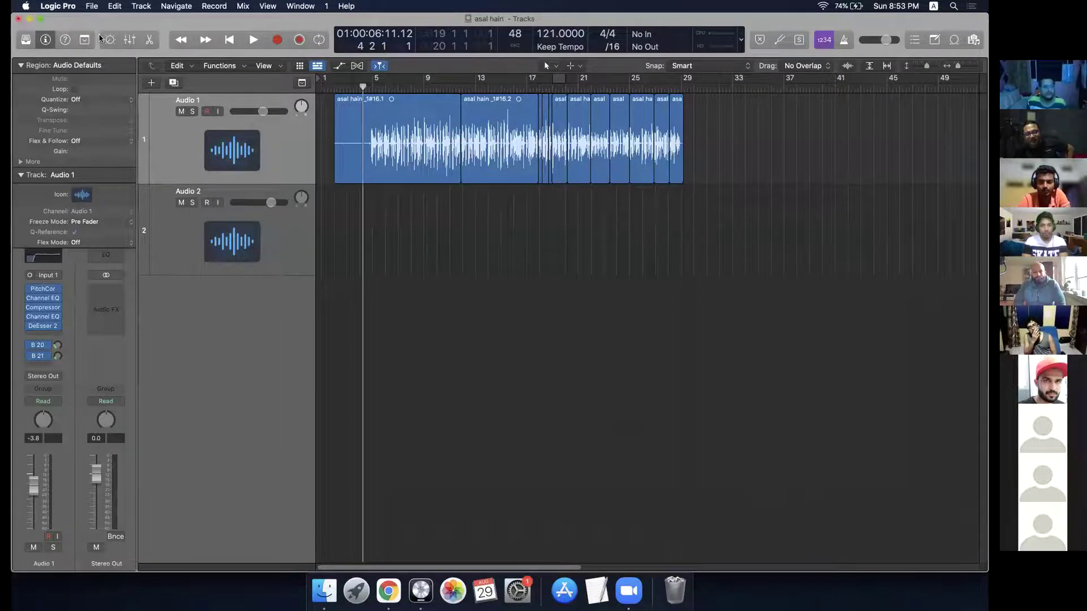
left_click(72, 6)
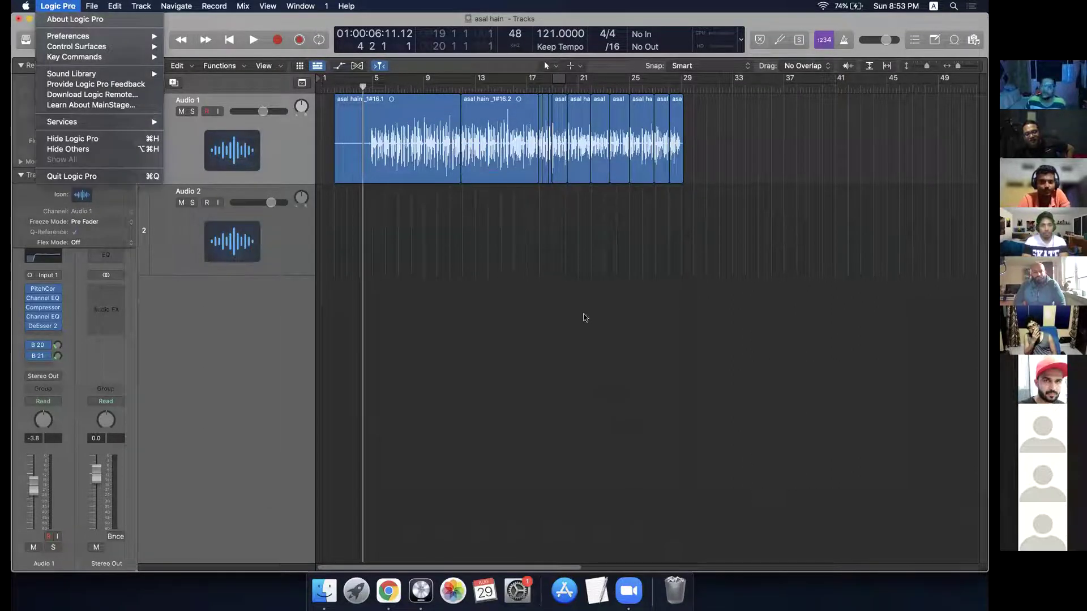
left_click(564, 310)
Step: Play Audio 1 from bar 4 through the end of its regions and raise the track volume to -2.7 dB
key("space")
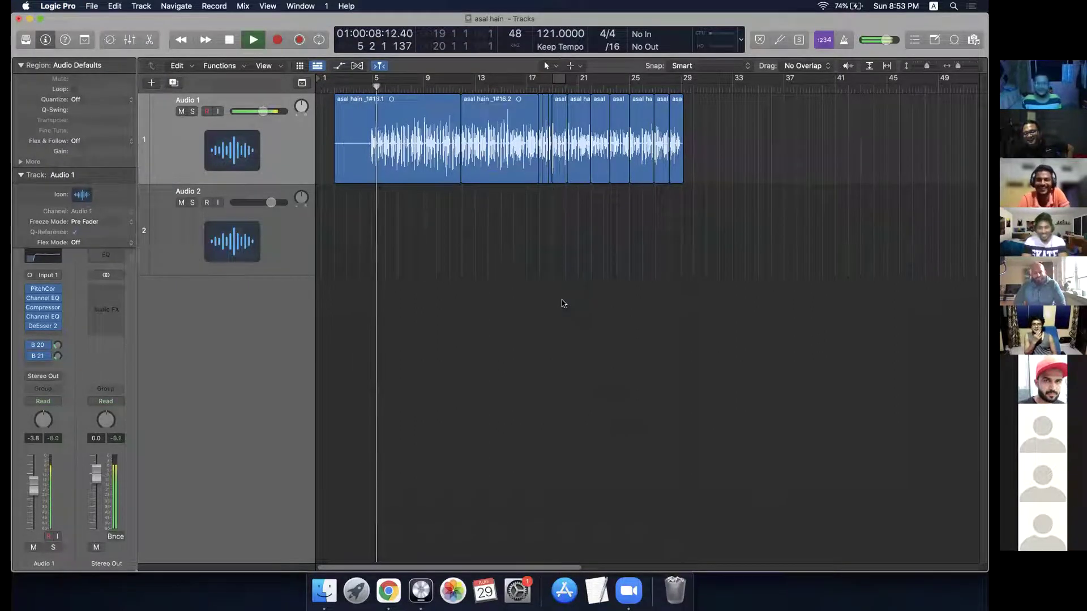
key("space")
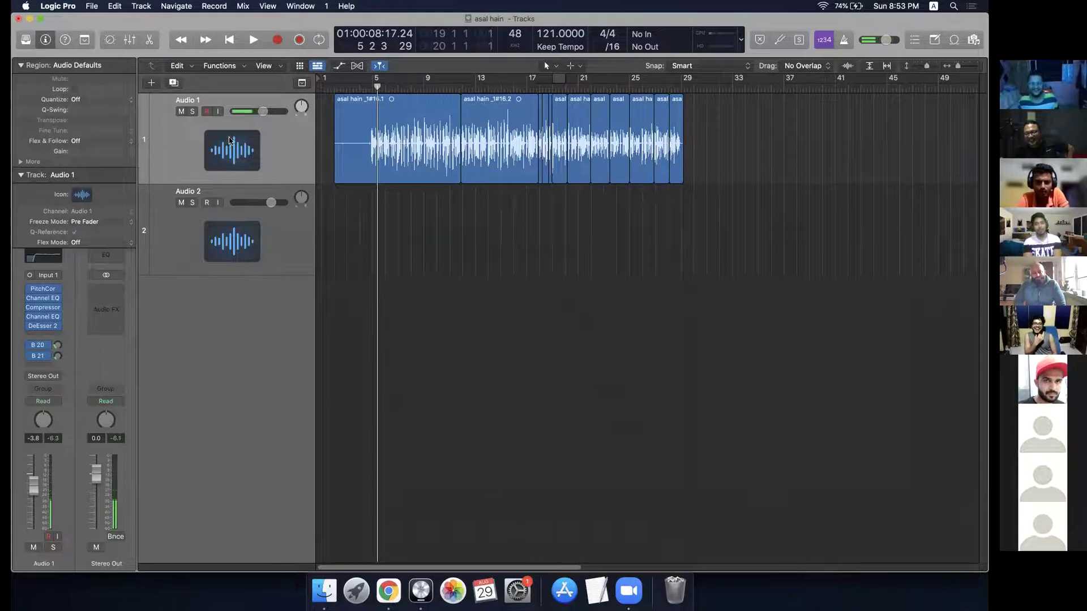
left_click(368, 89)
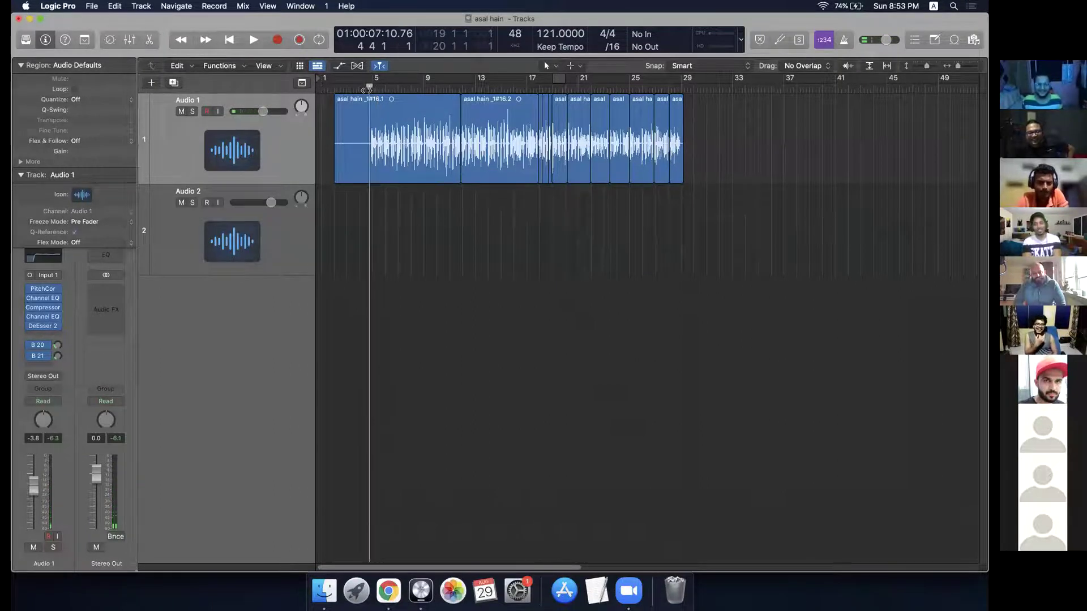
key("space")
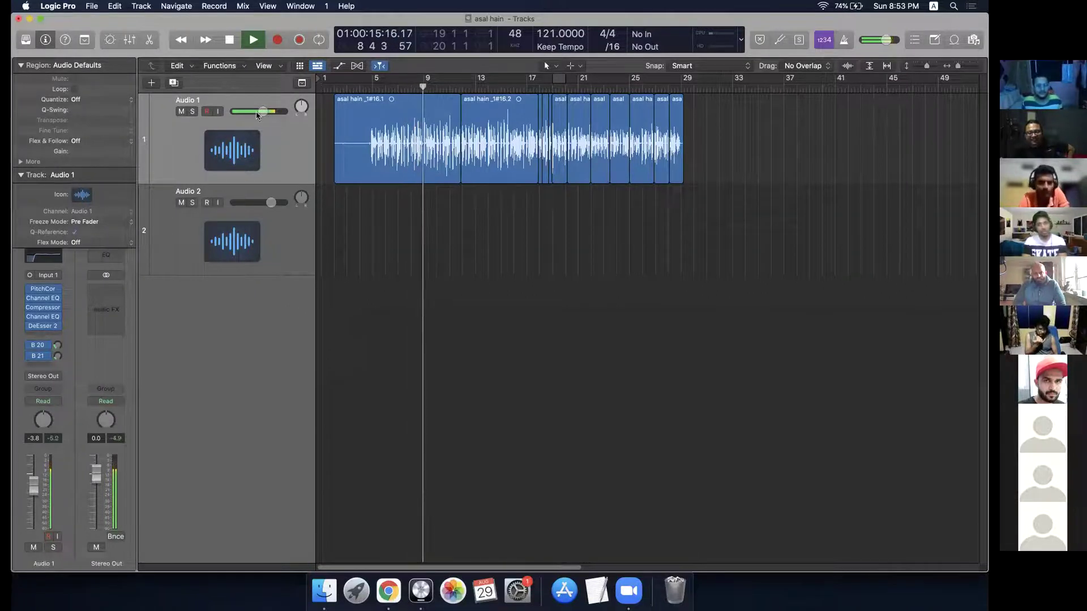
left_click_drag(263, 111, 265, 111)
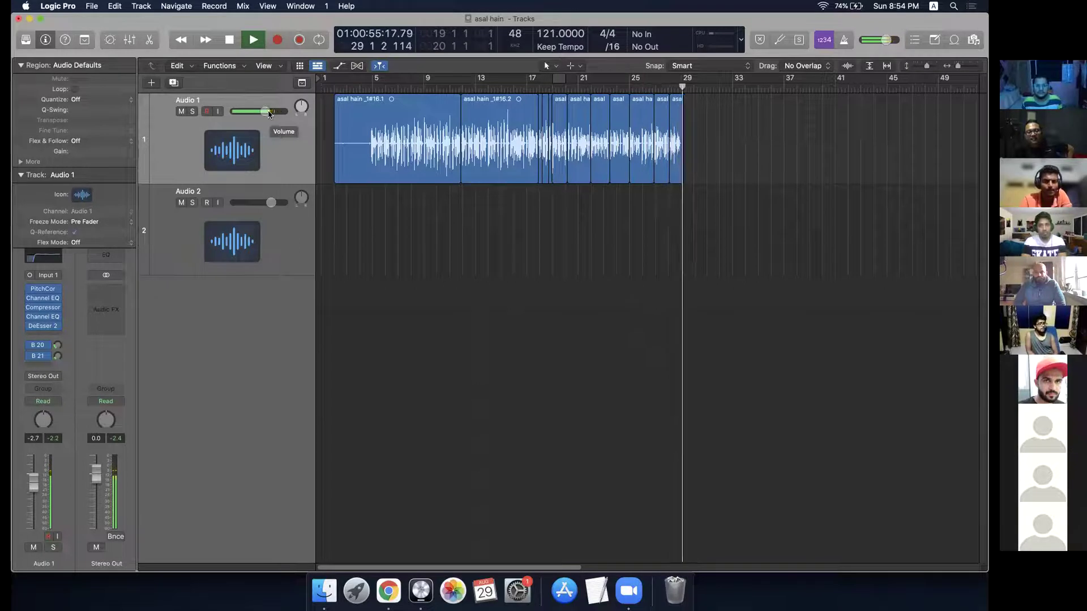
key("space")
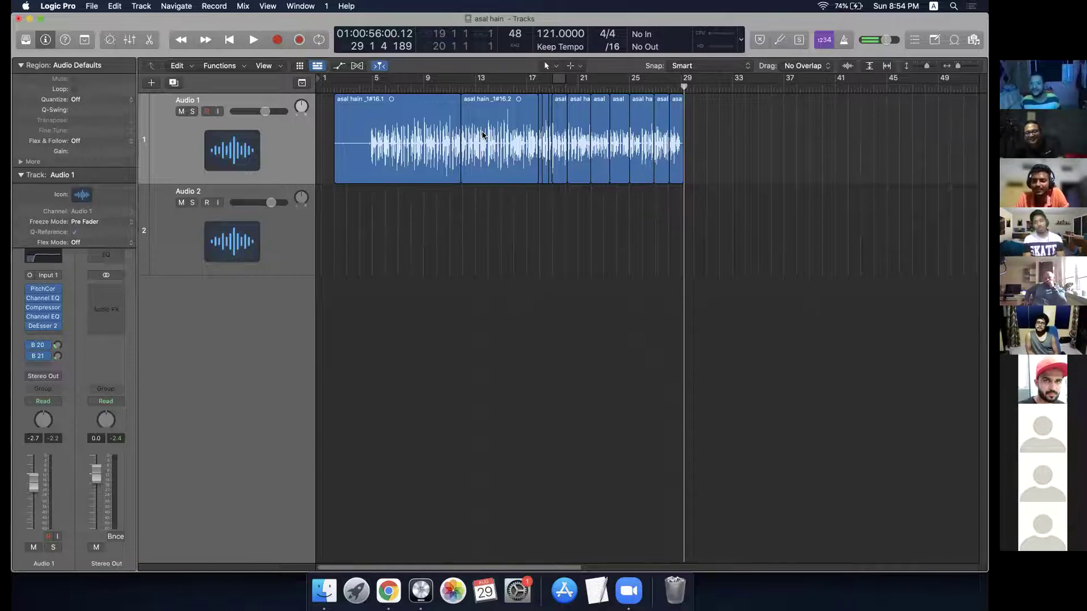
Step: Play the opening of Audio 1 from bar 4 twice, stopping first in bar 5 and the second time in bar 6
key("space")
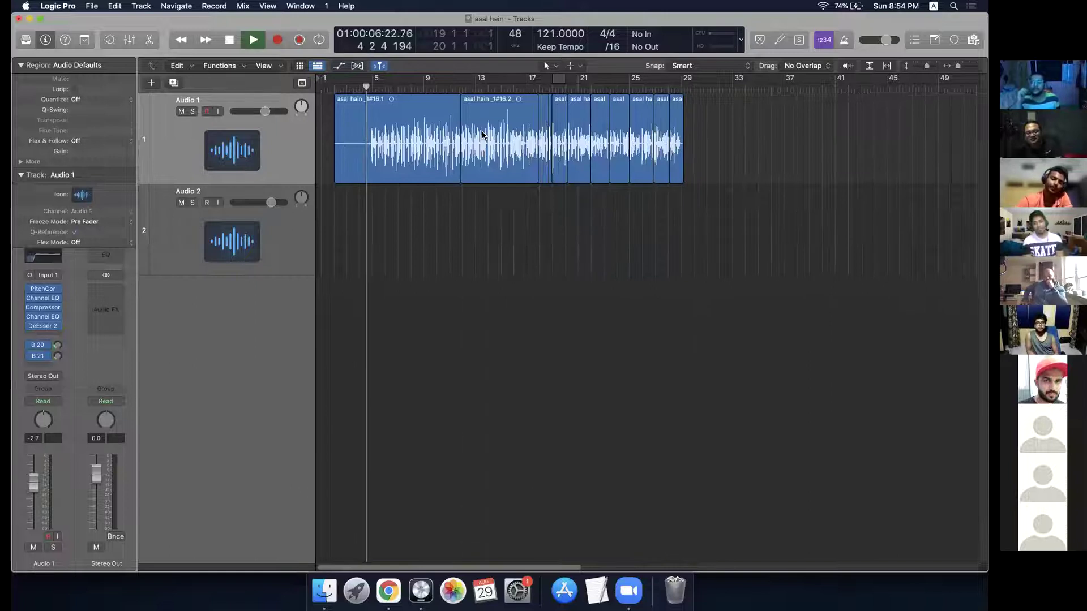
key("space")
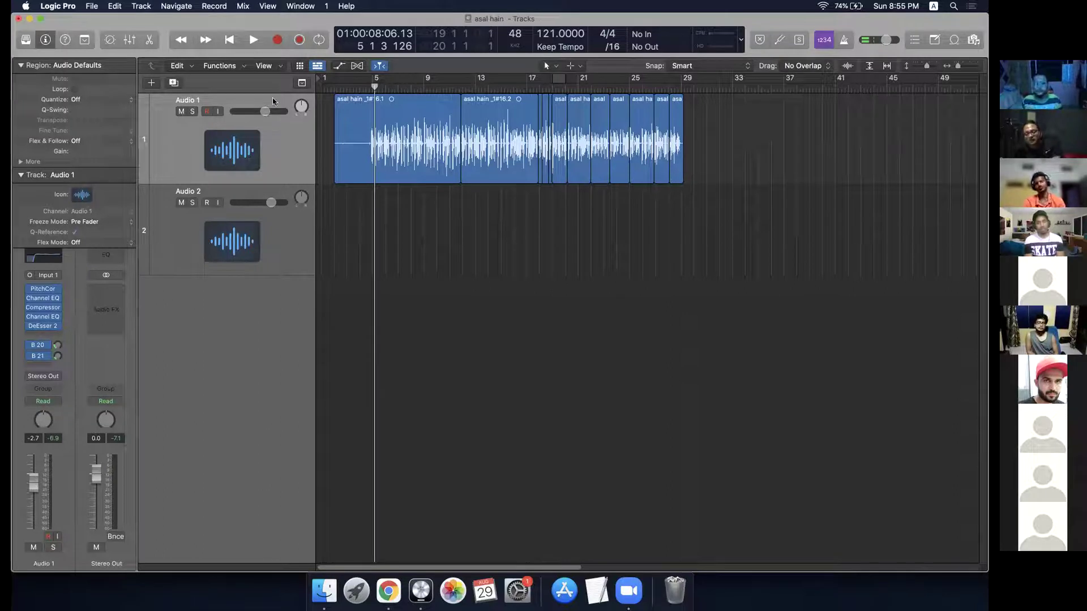
left_click(366, 88)
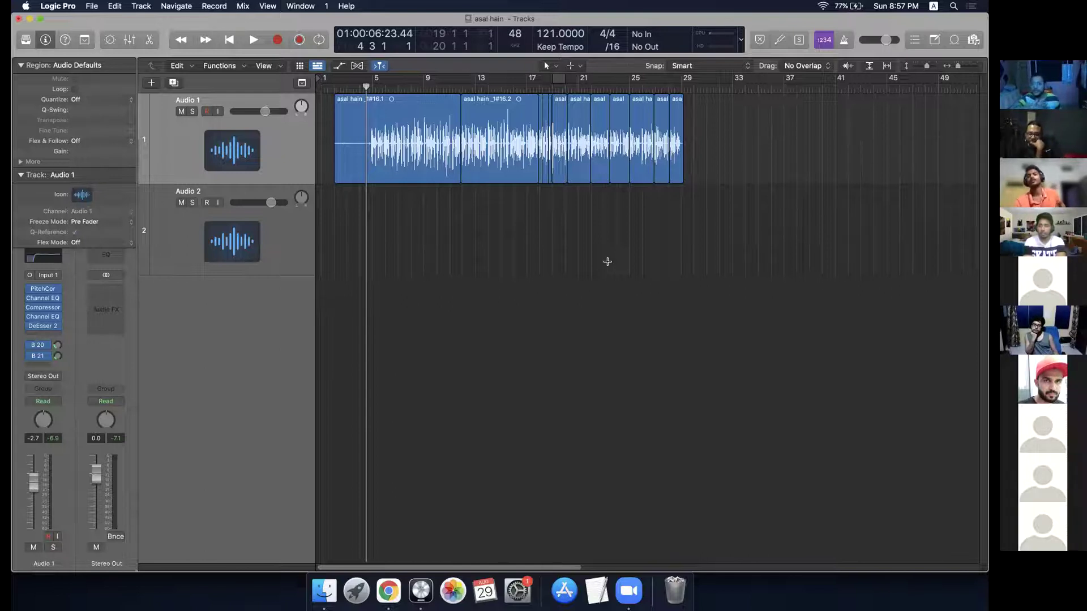
key("space")
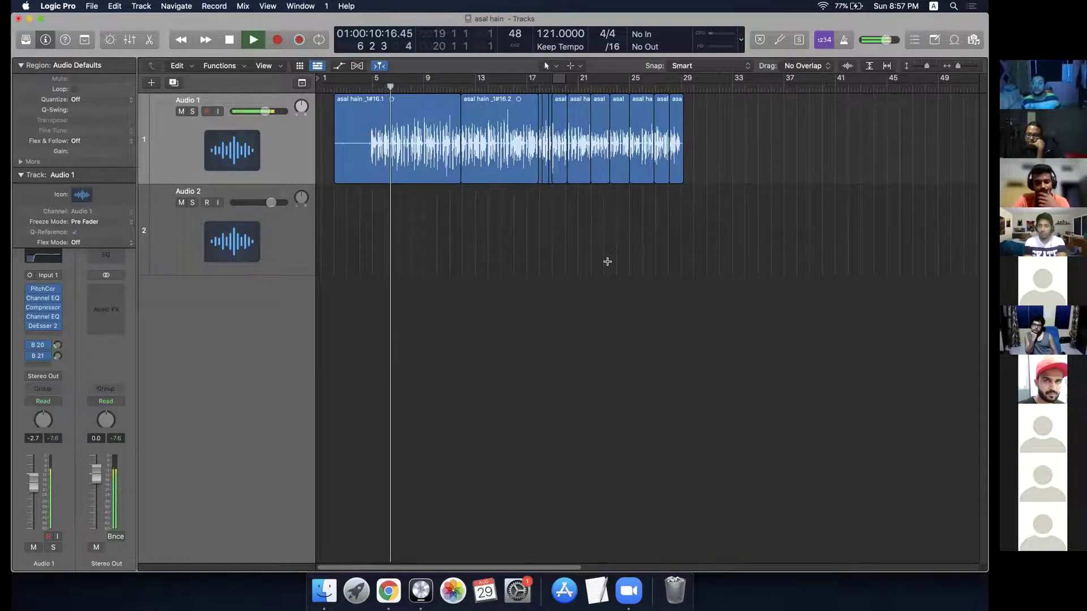
key("space")
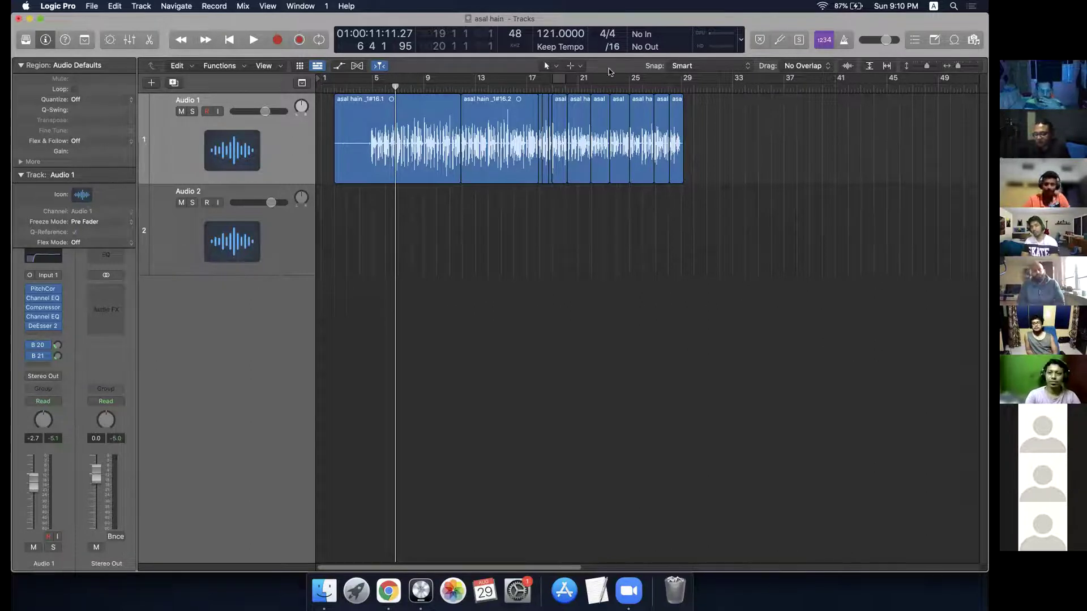
Step: Place the playhead at bar 22 and examine the Audio 1 regions between bars 19 and 29 up close
left_click(565, 89)
left_click(589, 89)
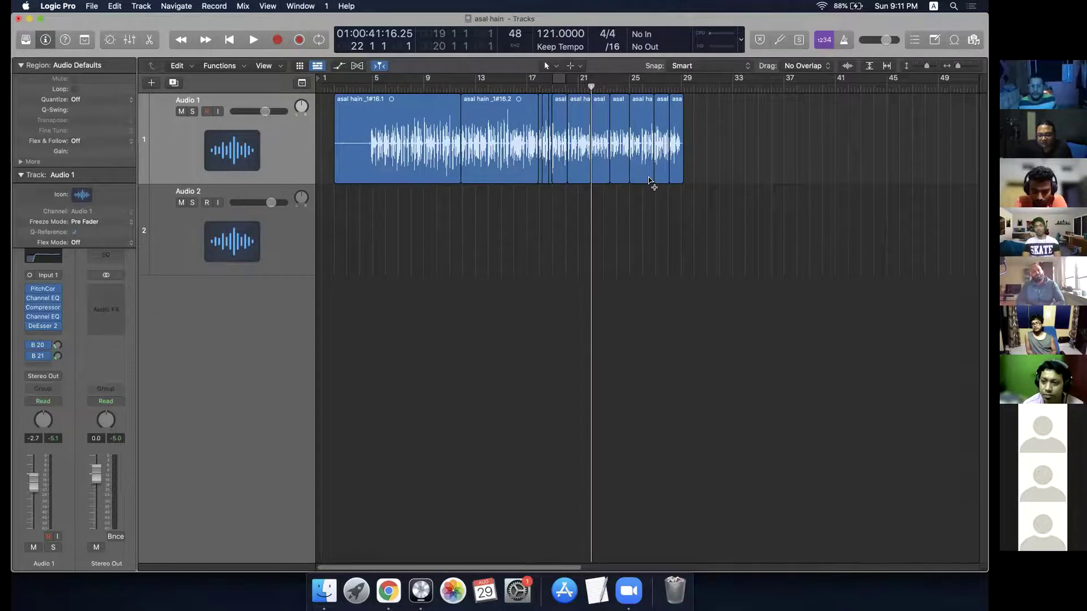
scroll(649, 187, "up", 5)
scroll(686, 189, "right", 2)
scroll(685, 190, "right", 2)
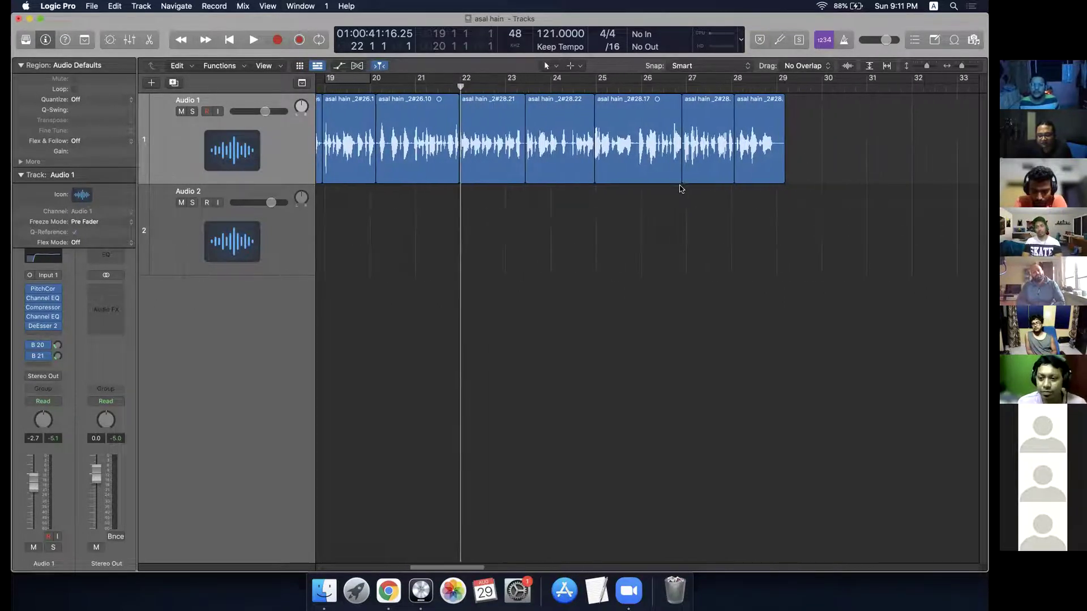